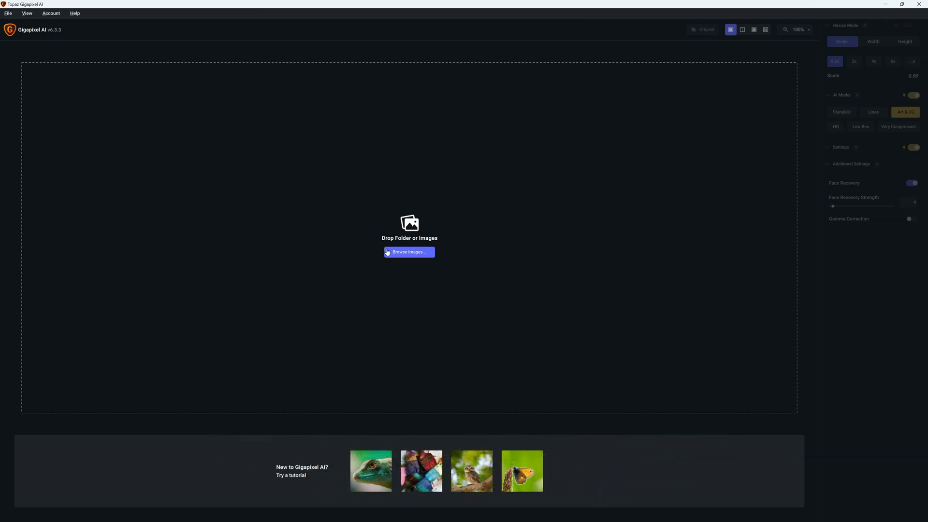
# Load the photo P4151443.jpg of the boy in the blue hoodie into Gigapixel AI
pyautogui.click(409, 252)
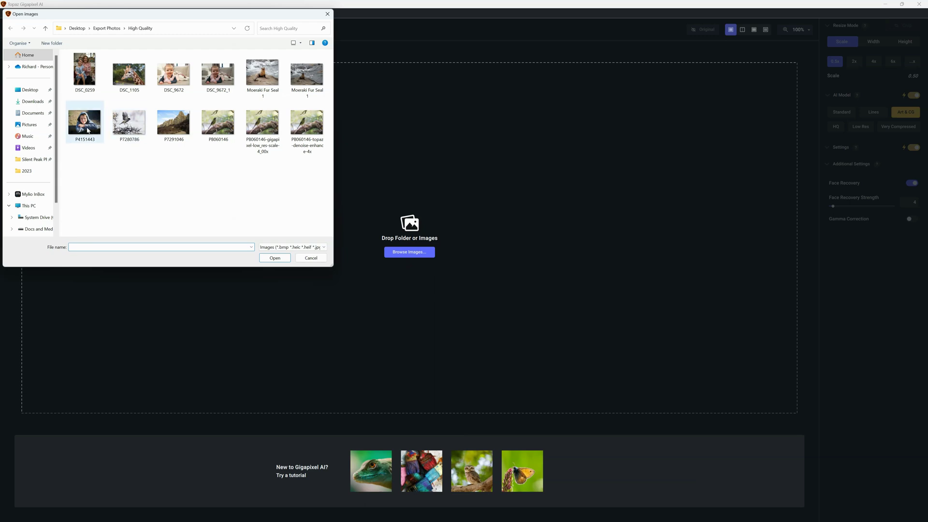
pyautogui.click(78, 120)
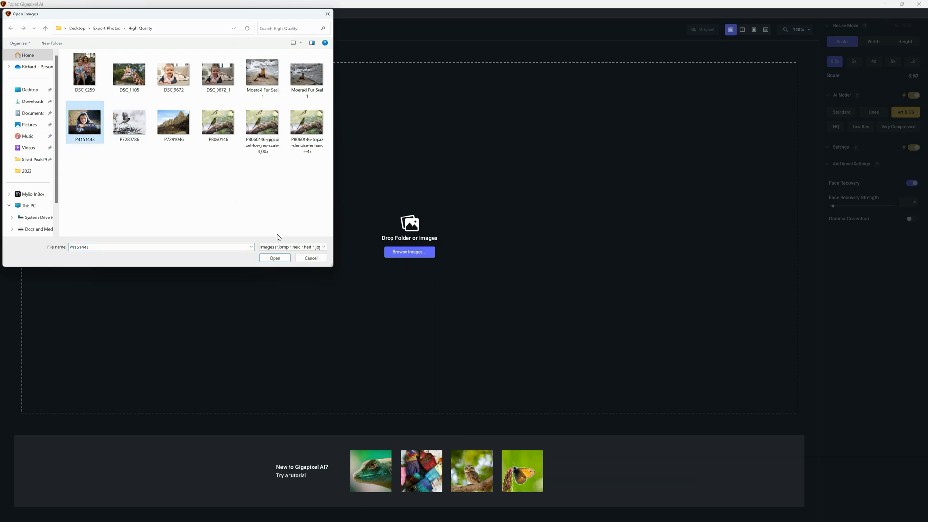
pyautogui.click(274, 258)
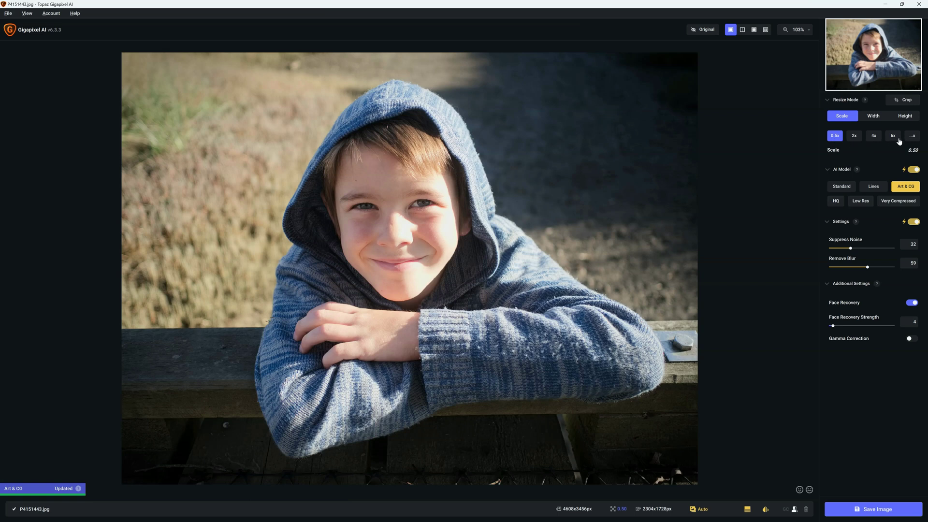
# Change Resize Mode from scale to a fixed output Width of 2304 px, briefly trying Height
pyautogui.click(914, 139)
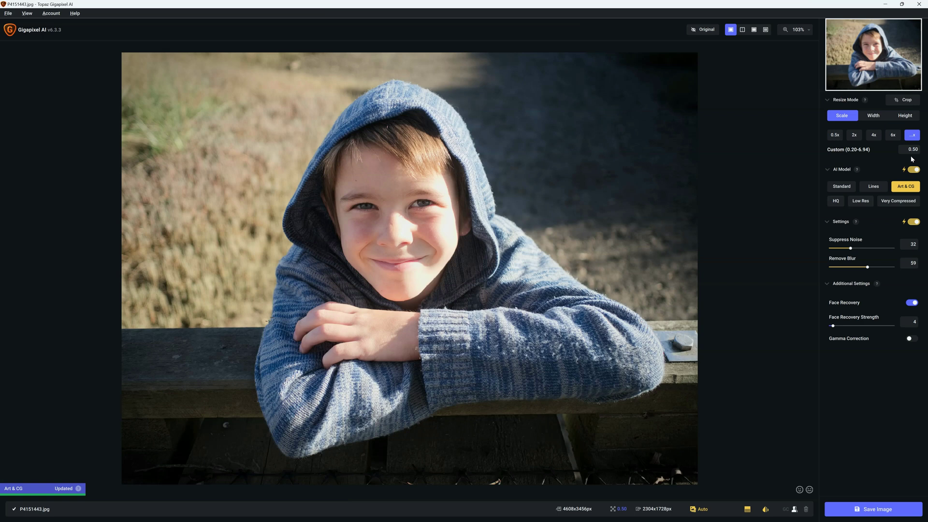
pyautogui.click(873, 116)
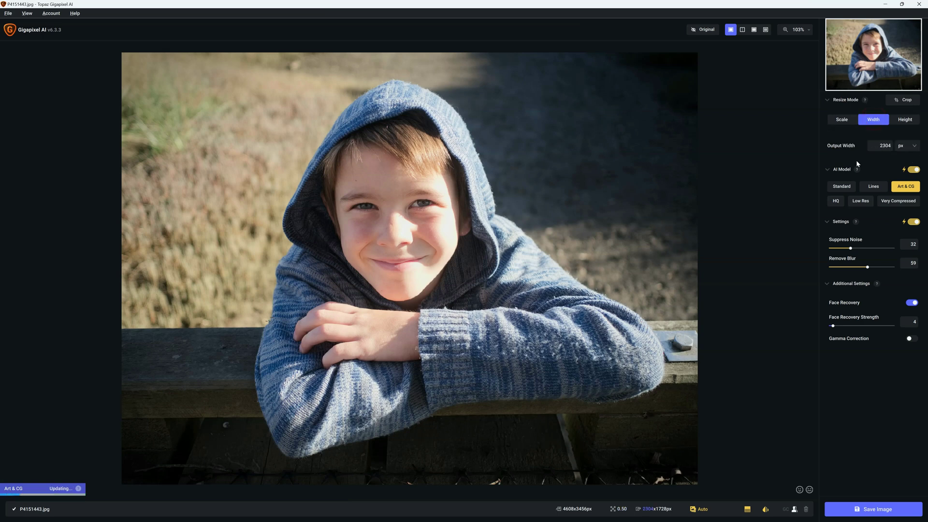
pyautogui.click(909, 123)
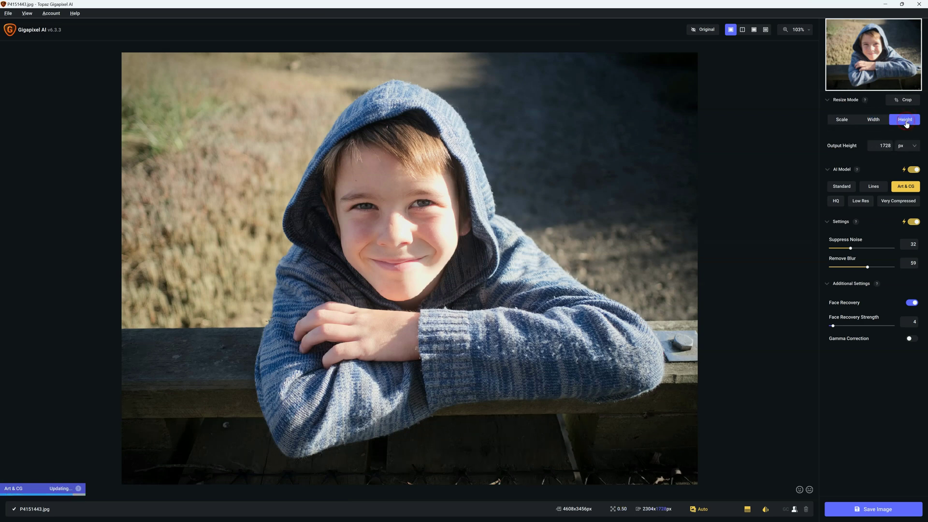
pyautogui.click(881, 124)
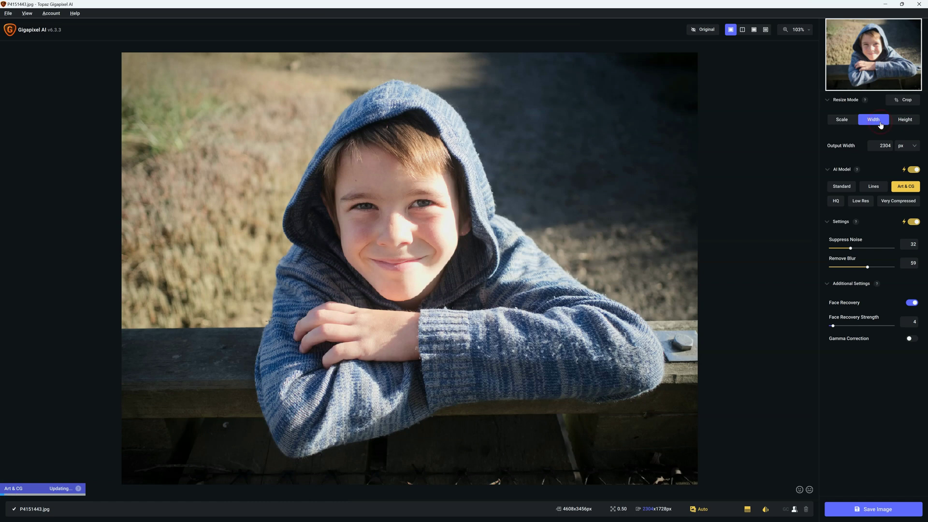
pyautogui.click(904, 100)
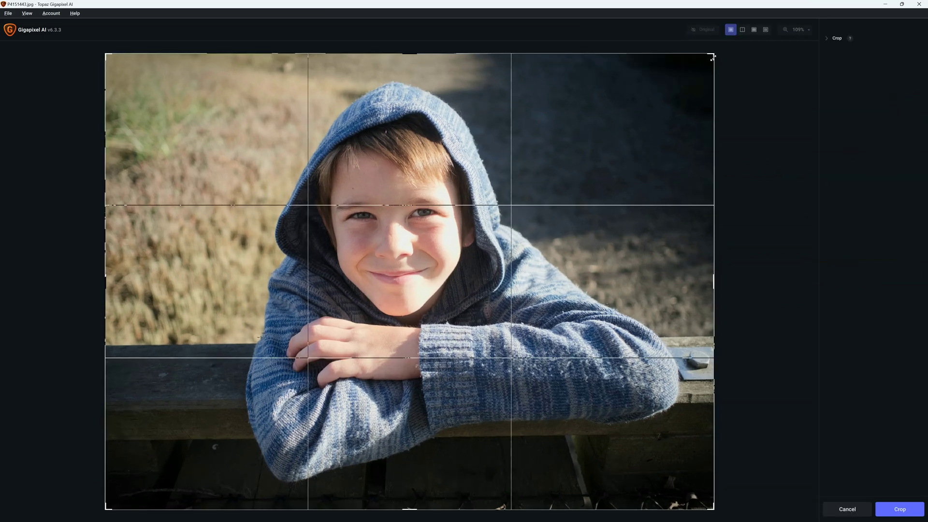
pyautogui.moveTo(714, 52); pyautogui.dragTo(589, 139)
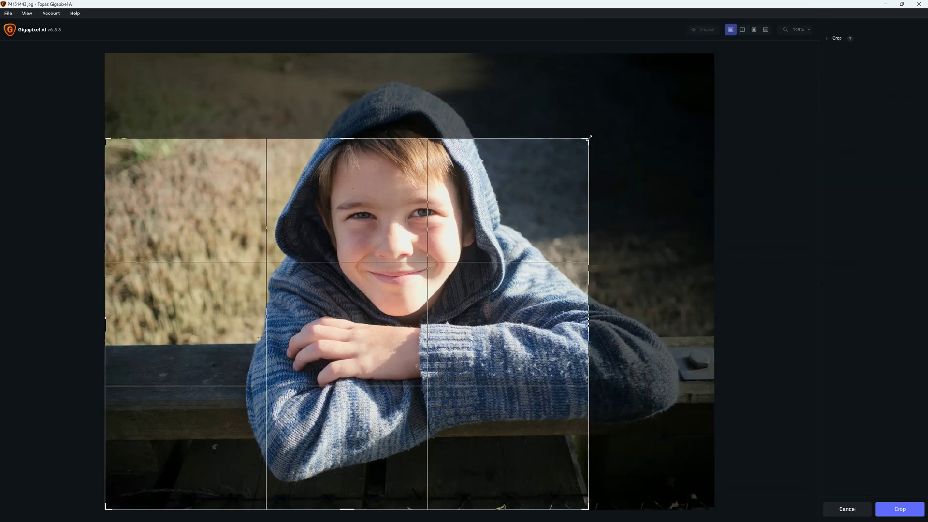
pyautogui.moveTo(446, 249); pyautogui.dragTo(482, 188)
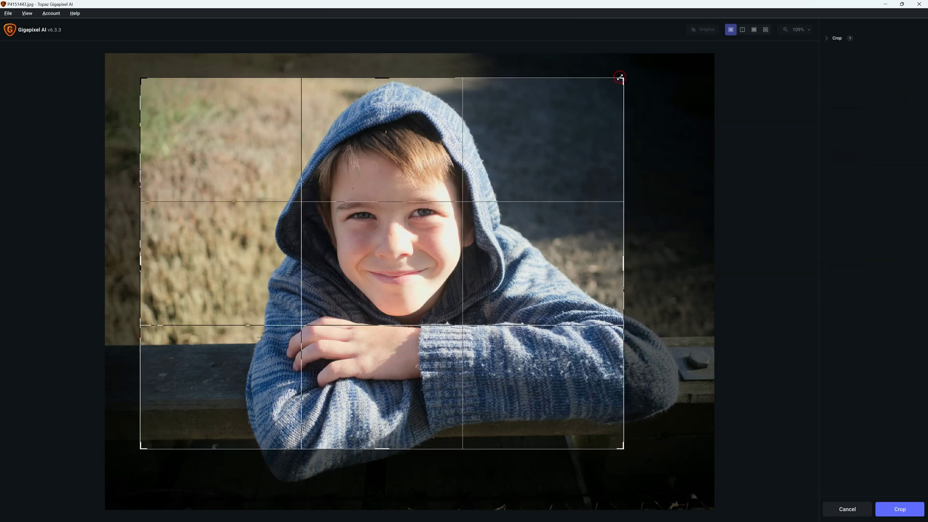
pyautogui.moveTo(620, 77); pyautogui.dragTo(646, 71)
pyautogui.moveTo(536, 210); pyautogui.dragTo(520, 211)
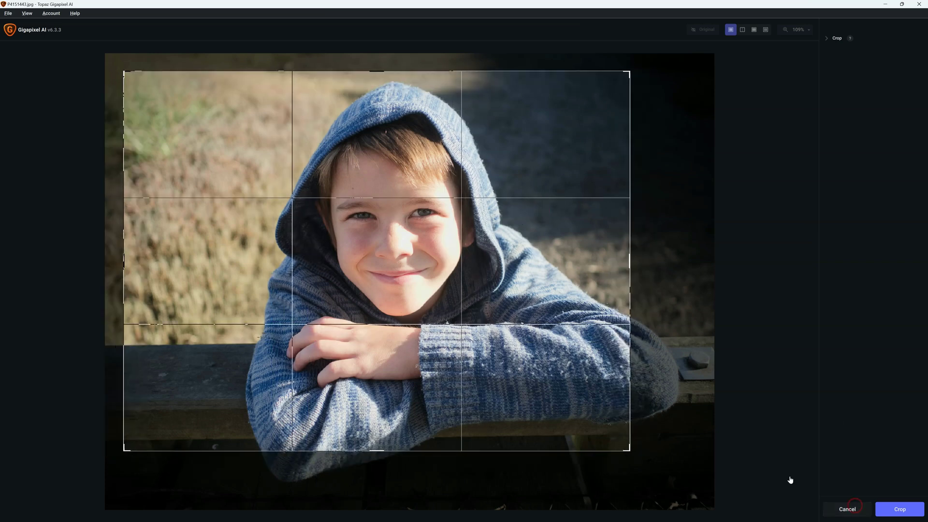
pyautogui.press('Return')
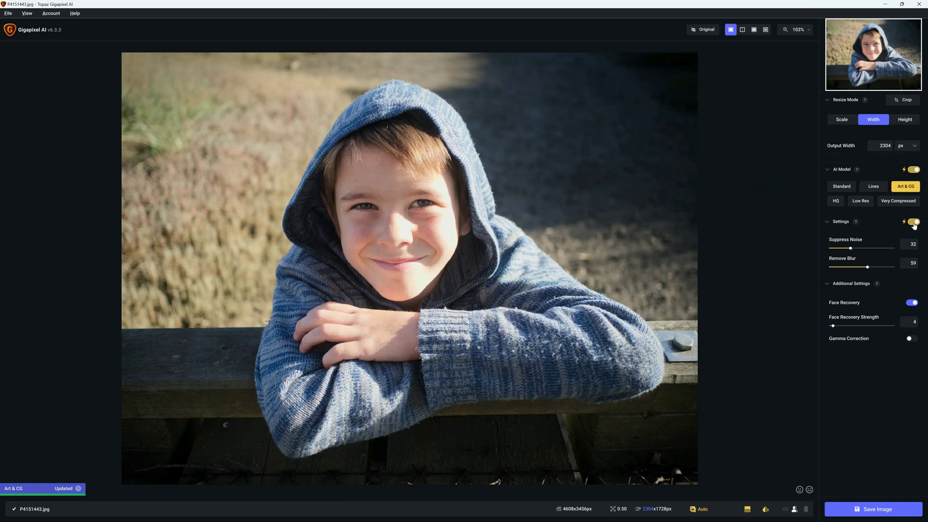
# Return Resize Mode to Scale and choose 6x for a 27648x20736 px output
pyautogui.moveTo(904, 192)
pyautogui.click(842, 119)
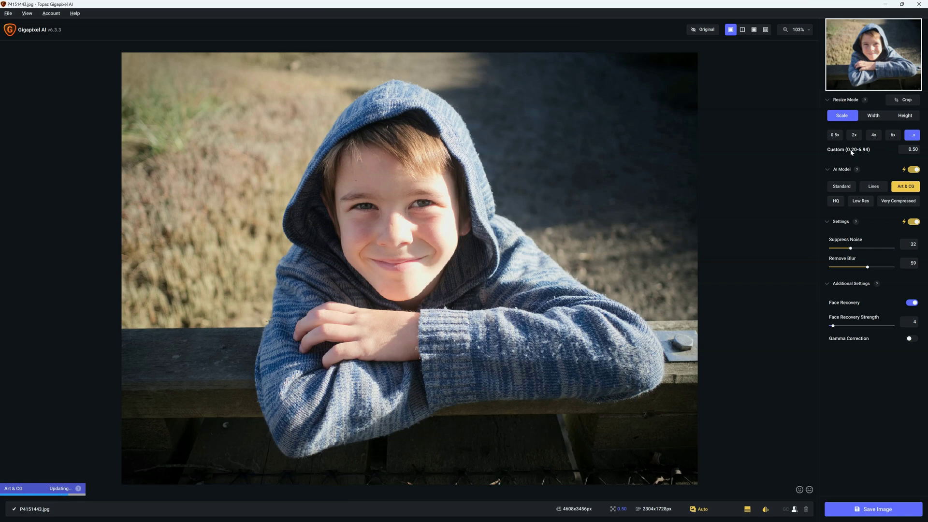
pyautogui.click(892, 136)
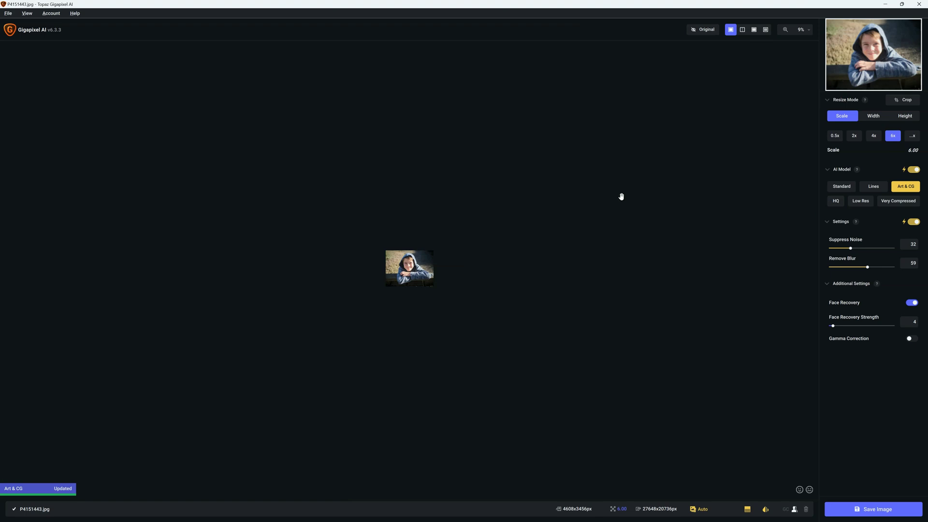
# Zoom the preview to 100% and frame the boy's eye using the navigator thumbnail
pyautogui.click(810, 31)
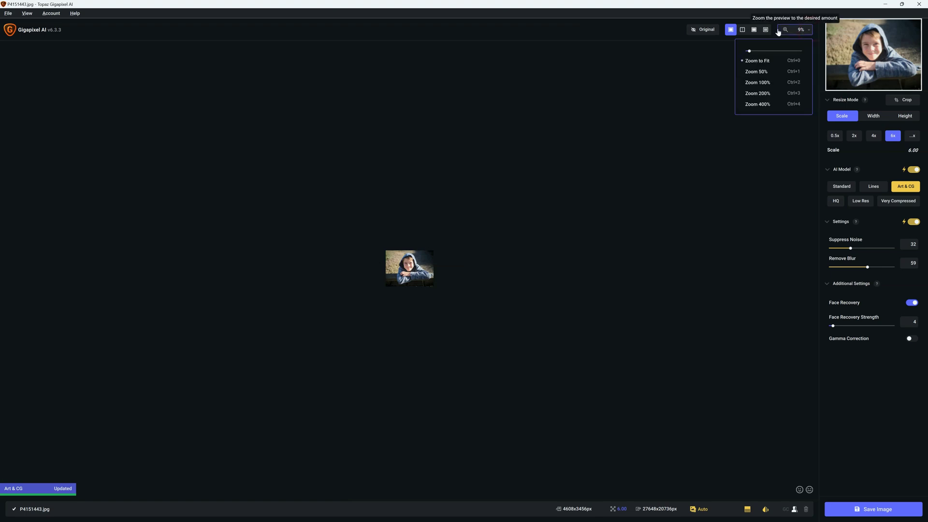
pyautogui.click(762, 83)
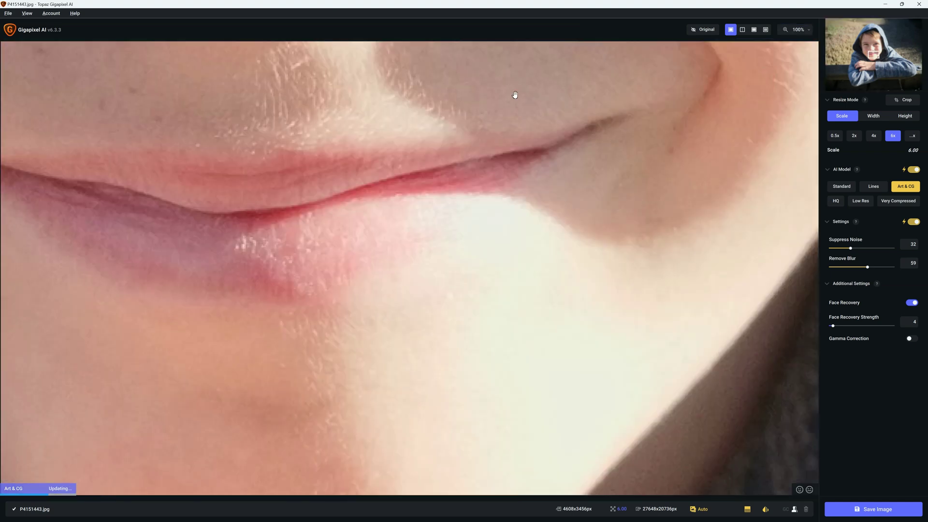
pyautogui.click(878, 45)
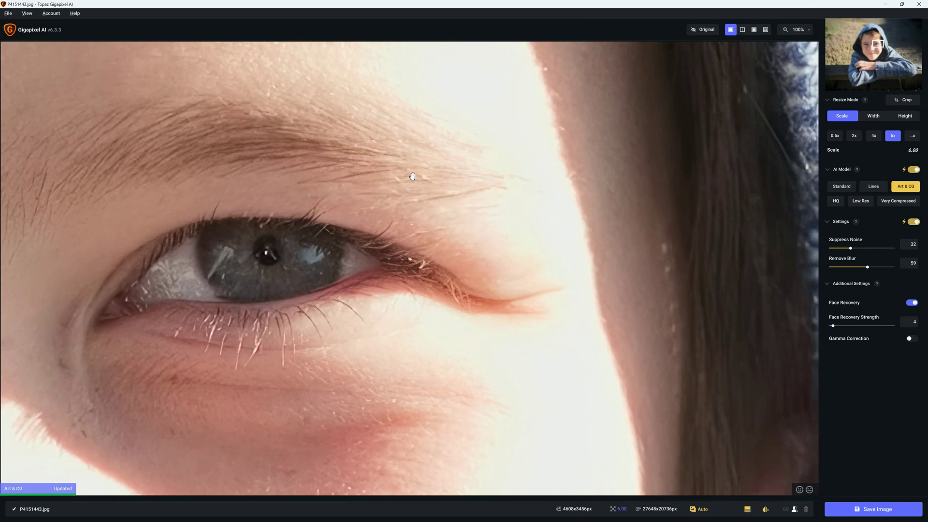
pyautogui.moveTo(412, 177); pyautogui.dragTo(542, 174)
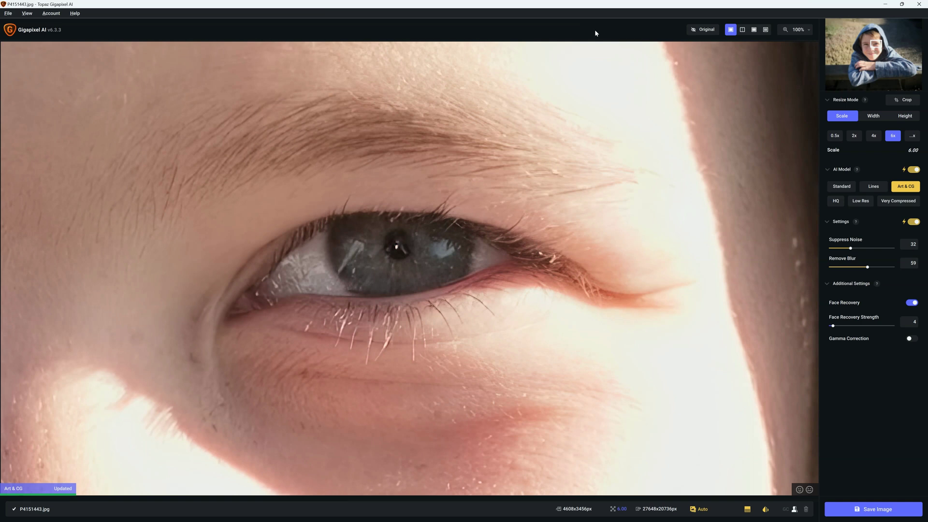
# Compare original and upscaled eye in Split View, then Side-by-Side, panning around the eye and eyebrow
pyautogui.click(740, 32)
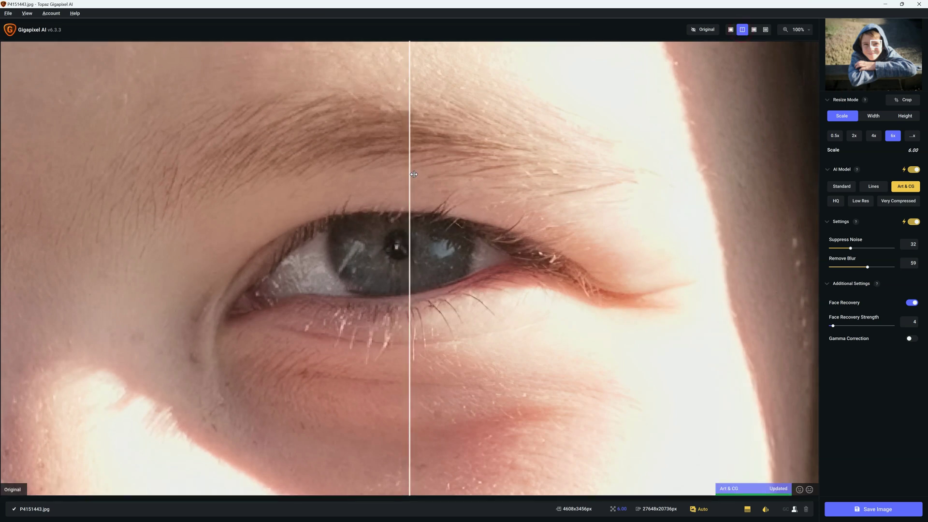
pyautogui.moveTo(411, 171); pyautogui.dragTo(598, 217)
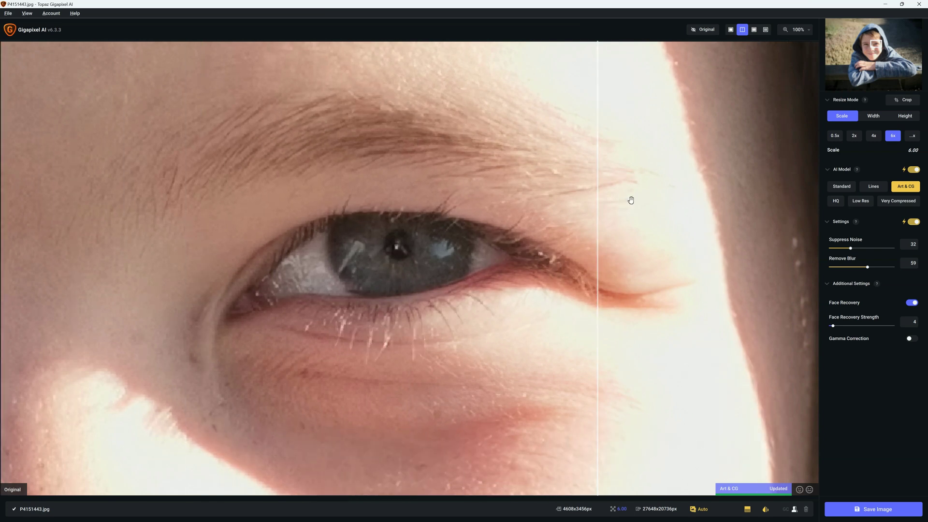
pyautogui.click(754, 31)
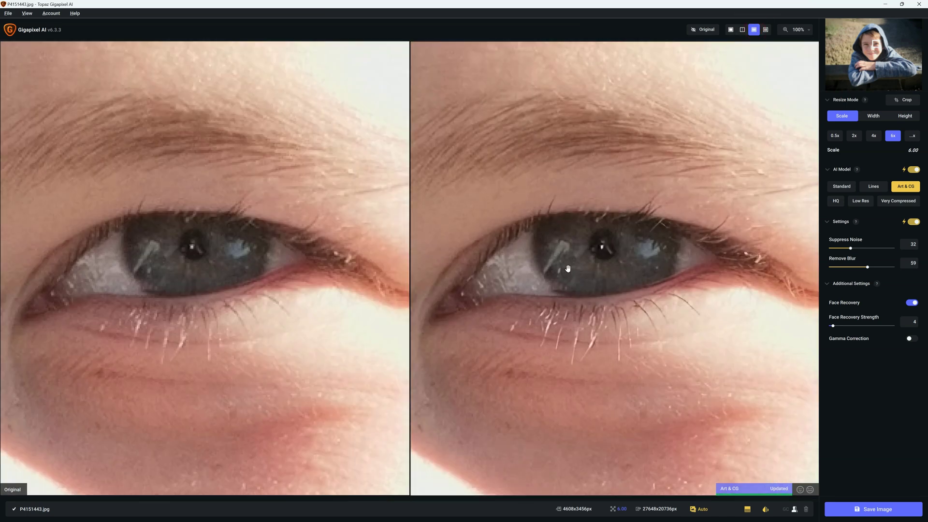
pyautogui.moveTo(568, 269); pyautogui.dragTo(572, 177)
pyautogui.moveTo(585, 302); pyautogui.dragTo(674, 269)
pyautogui.moveTo(661, 120); pyautogui.dragTo(636, 277)
pyautogui.moveTo(676, 218); pyautogui.dragTo(618, 251)
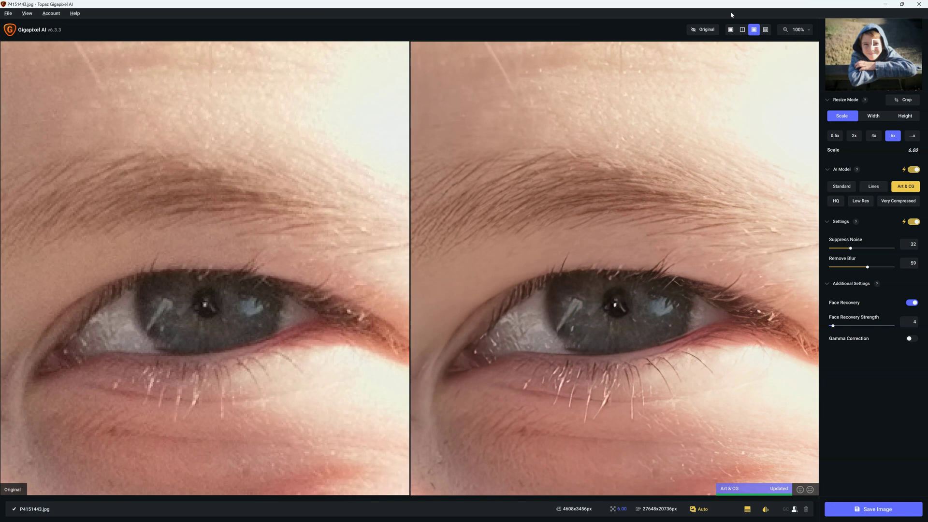
# Preview Standard, Lines, Low Resolution and Very Compressed results in four panes, then choose HQ
pyautogui.click(766, 30)
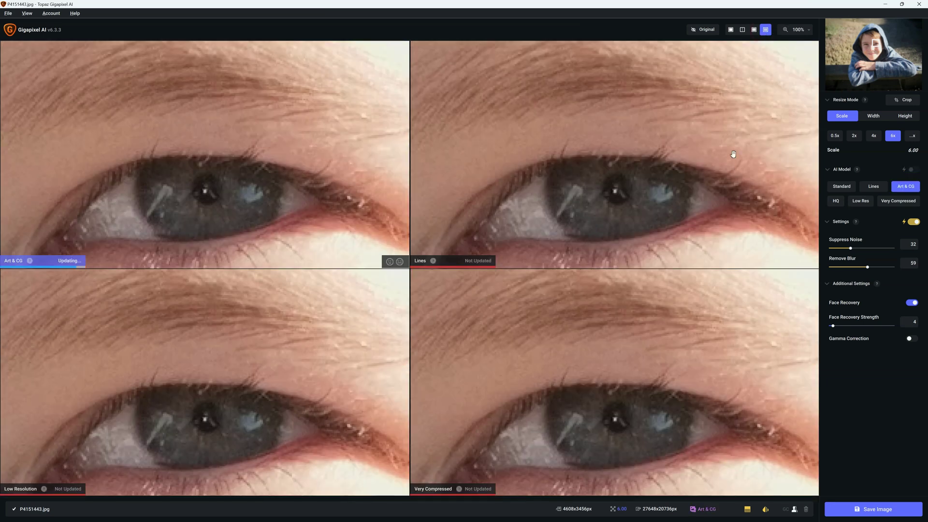
pyautogui.click(716, 178)
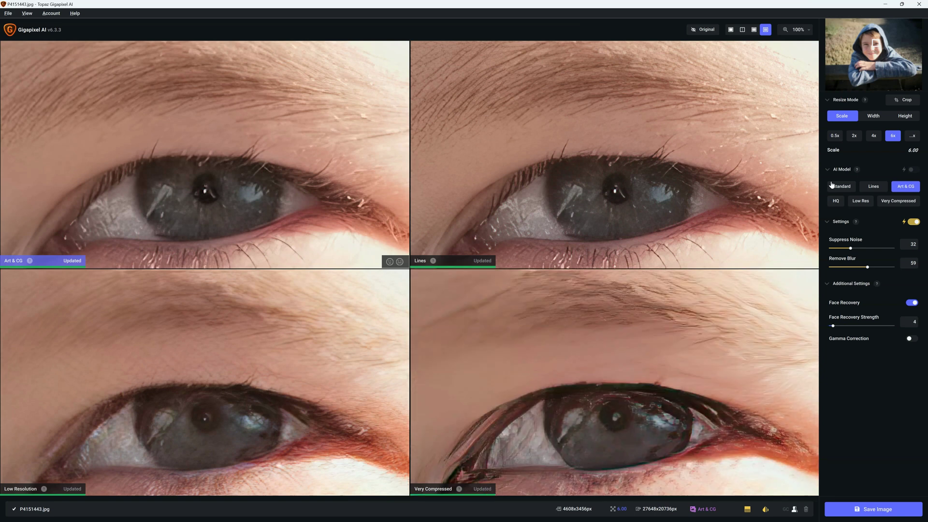
pyautogui.moveTo(839, 192)
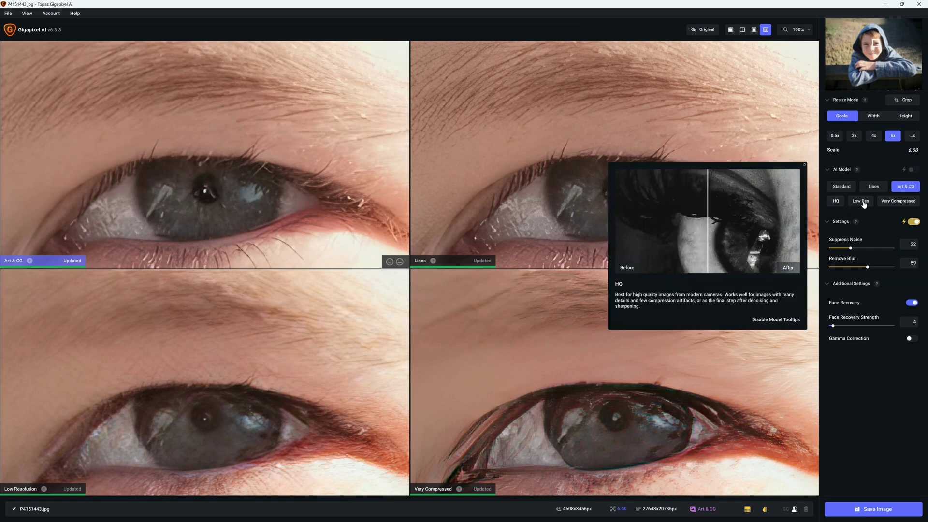
pyautogui.moveTo(889, 205)
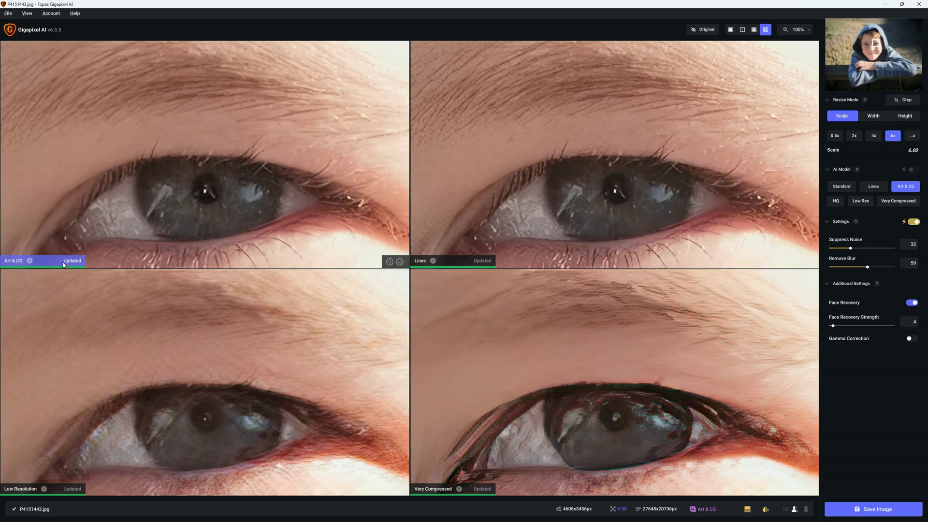
pyautogui.click(838, 190)
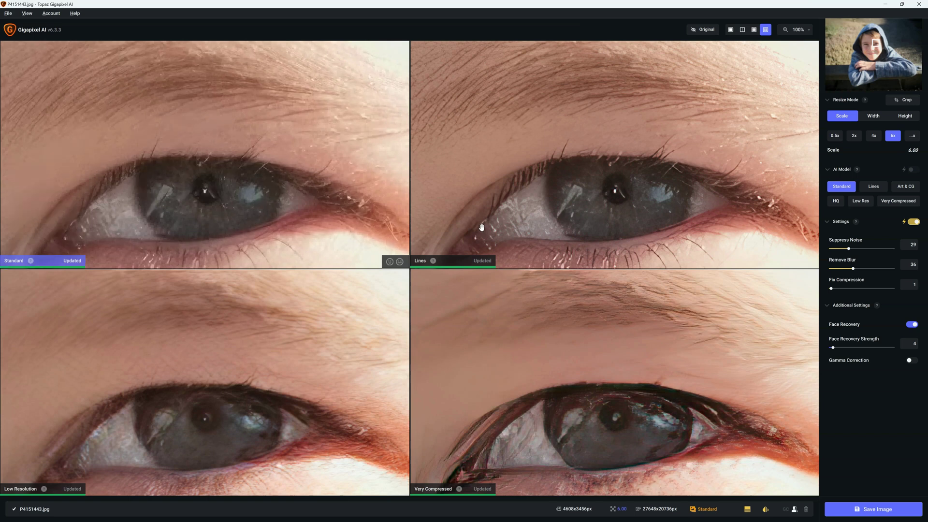
pyautogui.click(473, 263)
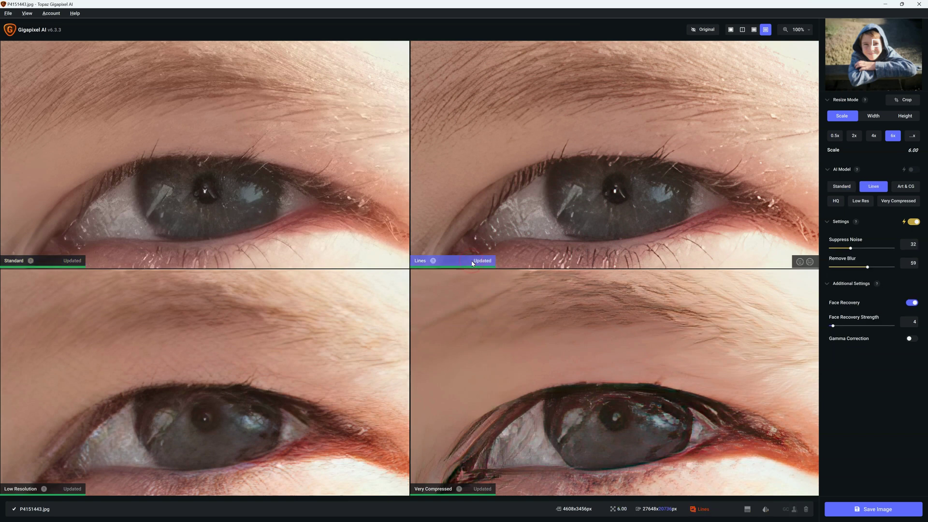
pyautogui.click(836, 200)
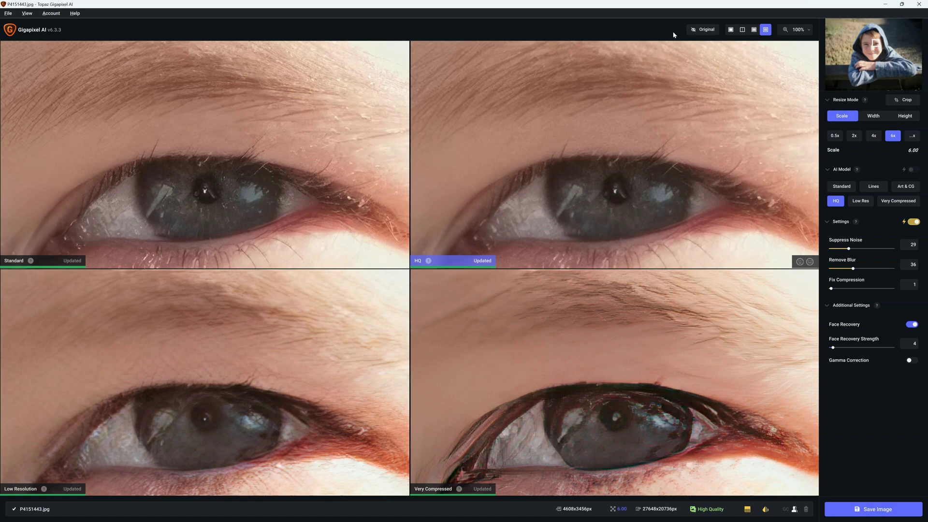
# Show only the HQ result, turn off automatic settings, and set Suppress Noise to 14
pyautogui.click(730, 30)
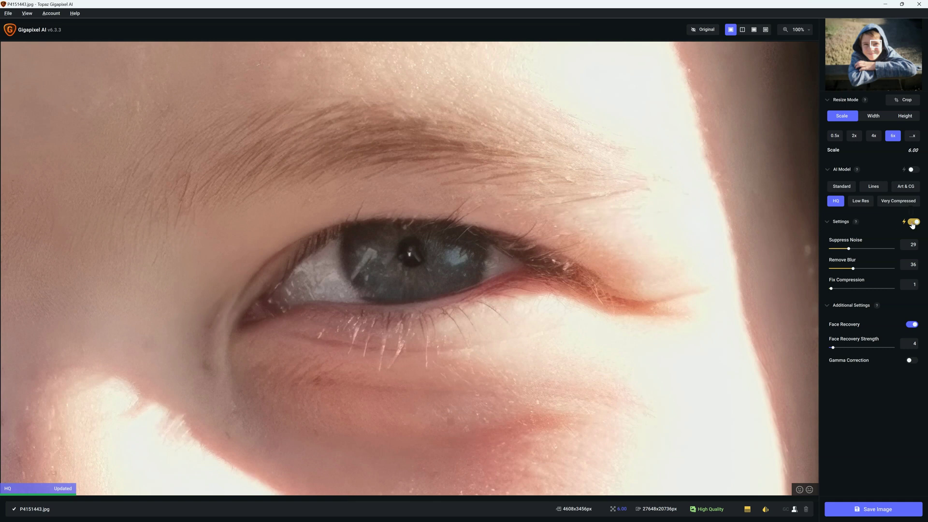
pyautogui.moveTo(849, 250); pyautogui.dragTo(843, 250)
pyautogui.click(911, 224)
pyautogui.click(912, 224)
pyautogui.click(840, 249)
# Set Remove Blur to 89 and Fix Compression to 52
pyautogui.click(872, 268)
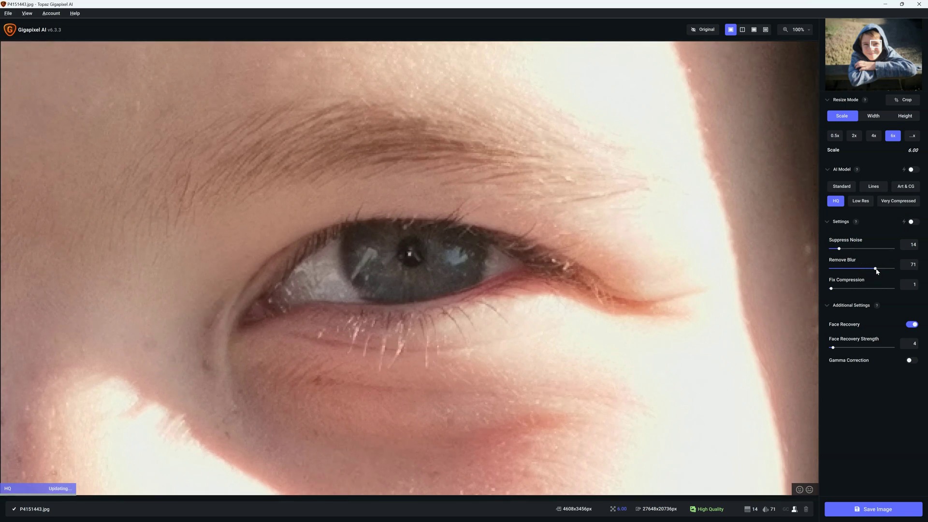
pyautogui.click(878, 269)
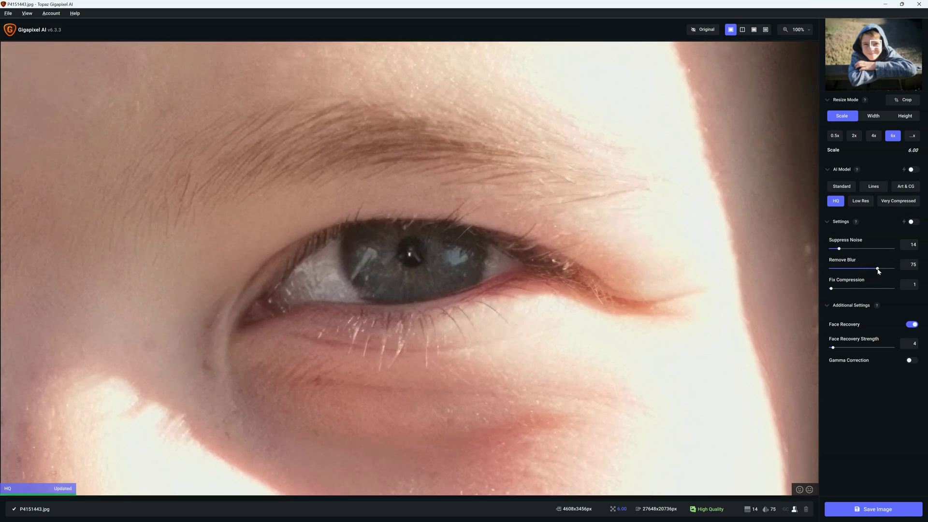
pyautogui.moveTo(878, 269); pyautogui.dragTo(886, 269)
pyautogui.moveTo(886, 269); pyautogui.dragTo(858, 268)
pyautogui.moveTo(859, 269); pyautogui.dragTo(884, 270)
pyautogui.moveTo(884, 272); pyautogui.dragTo(887, 273)
pyautogui.moveTo(887, 272); pyautogui.dragTo(888, 272)
pyautogui.moveTo(831, 290); pyautogui.dragTo(866, 290)
pyautogui.moveTo(867, 290); pyautogui.dragTo(865, 291)
# Compare the HQ result with the original by moving the Split View divider across the image
pyautogui.click(743, 32)
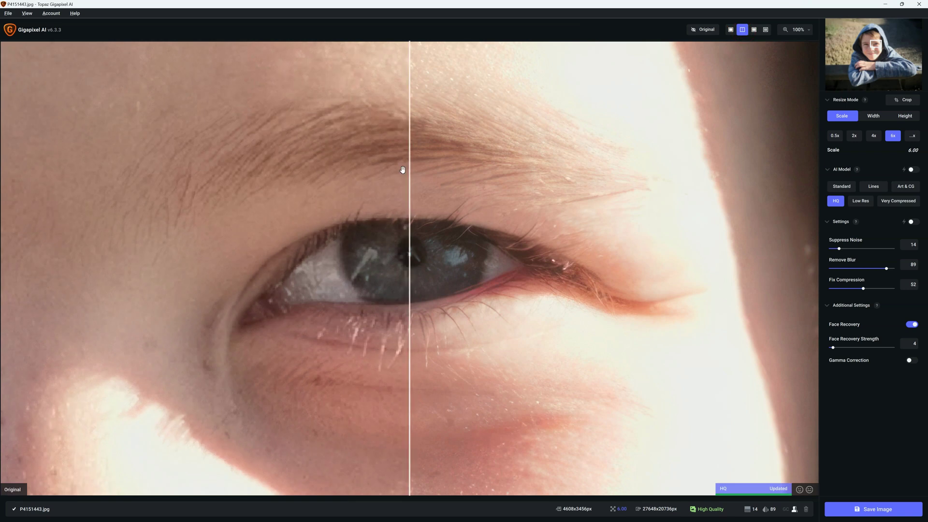
pyautogui.moveTo(410, 170); pyautogui.dragTo(719, 170)
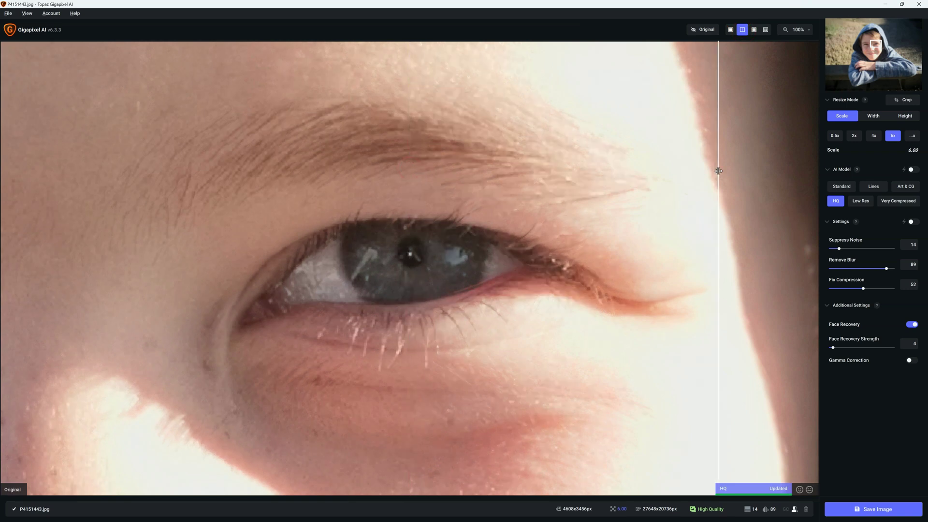
pyautogui.moveTo(719, 171); pyautogui.dragTo(438, 238)
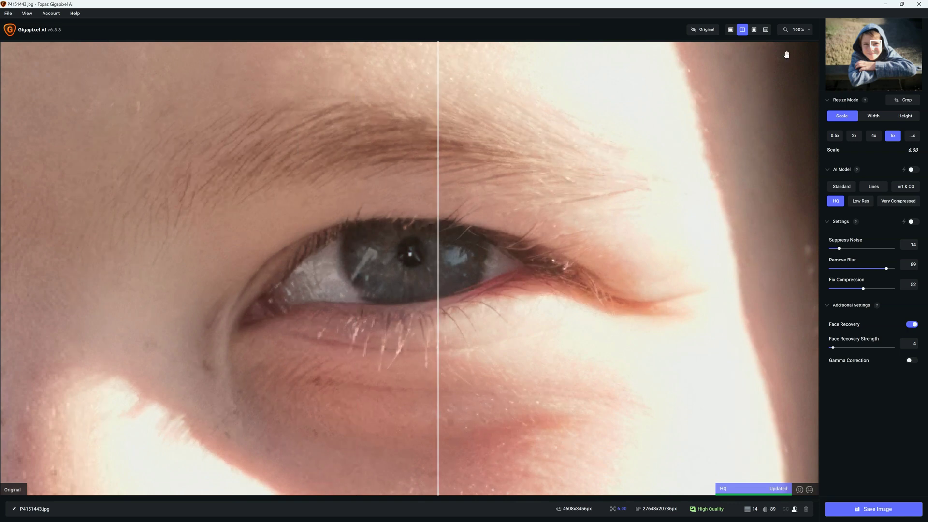
# Zoom to 50% in Single View and centre the boy's face
pyautogui.click(807, 33)
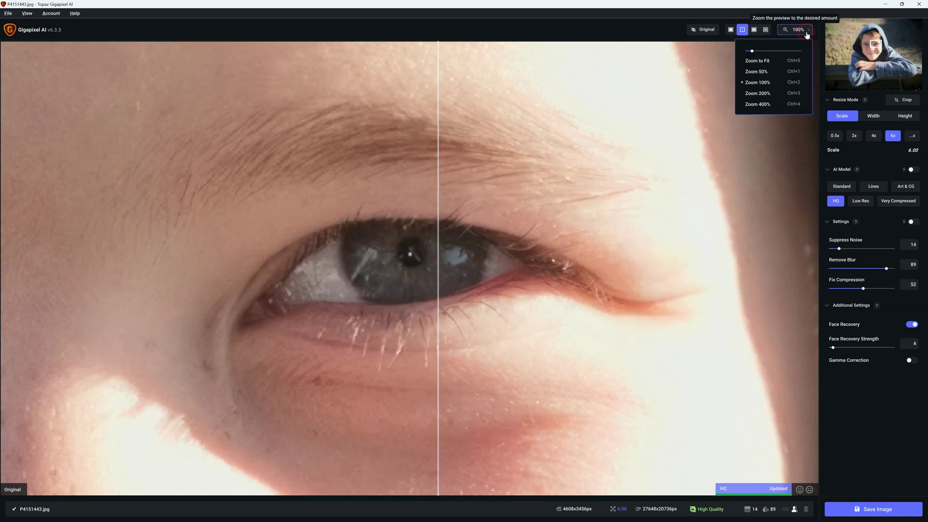
pyautogui.click(770, 72)
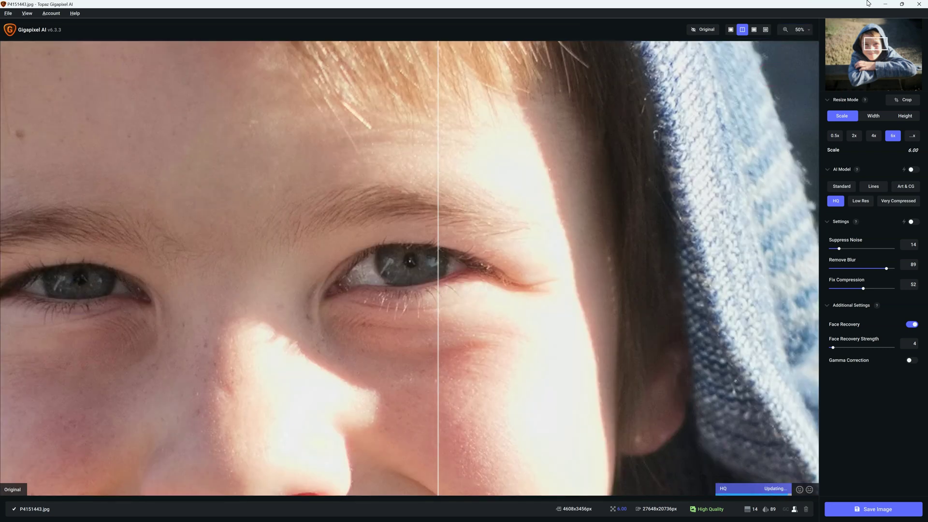
pyautogui.click(732, 30)
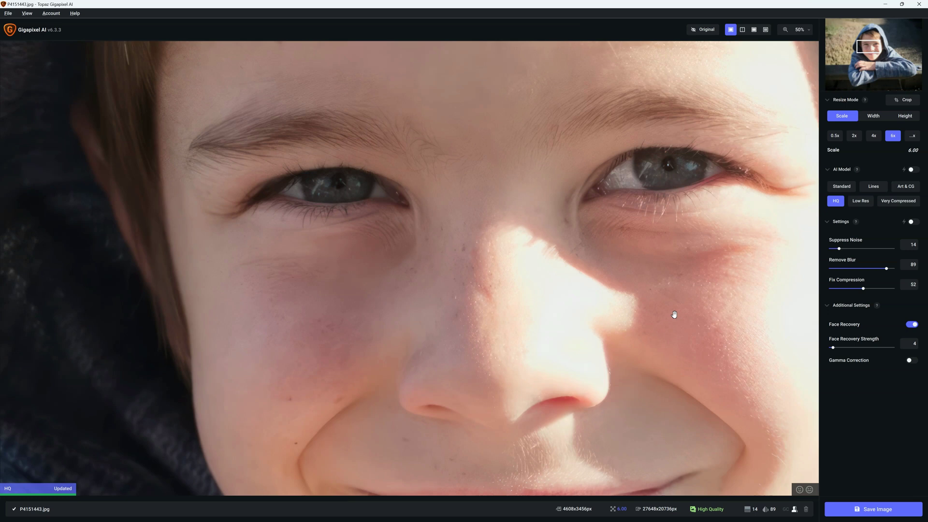
pyautogui.moveTo(676, 228); pyautogui.dragTo(617, 255)
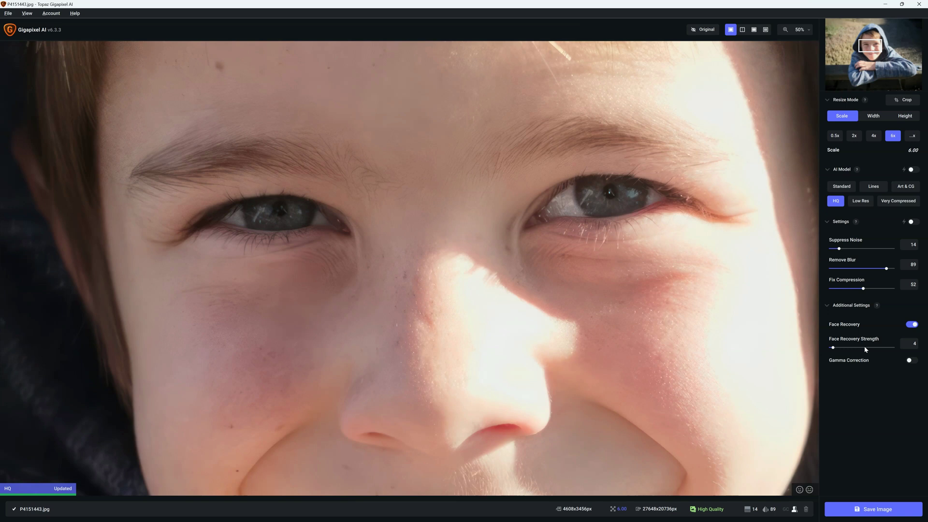
# Sweep Face Recovery Strength between 0 and 100, settle it at 4, and switch to Split View
pyautogui.click(833, 347)
pyautogui.moveTo(844, 347); pyautogui.dragTo(906, 353)
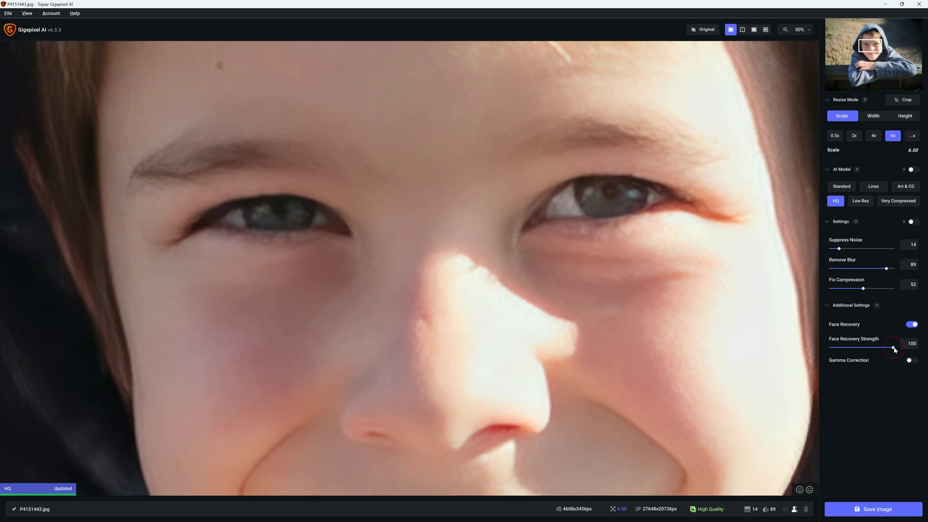
pyautogui.moveTo(895, 349); pyautogui.dragTo(851, 347)
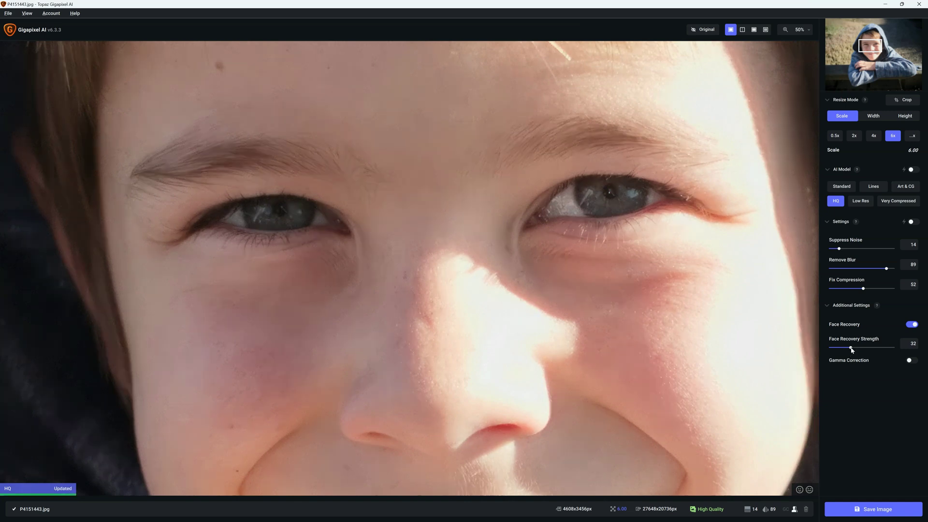
pyautogui.moveTo(850, 354); pyautogui.dragTo(831, 350)
pyautogui.moveTo(831, 350); pyautogui.dragTo(832, 351)
pyautogui.moveTo(833, 351); pyautogui.dragTo(834, 352)
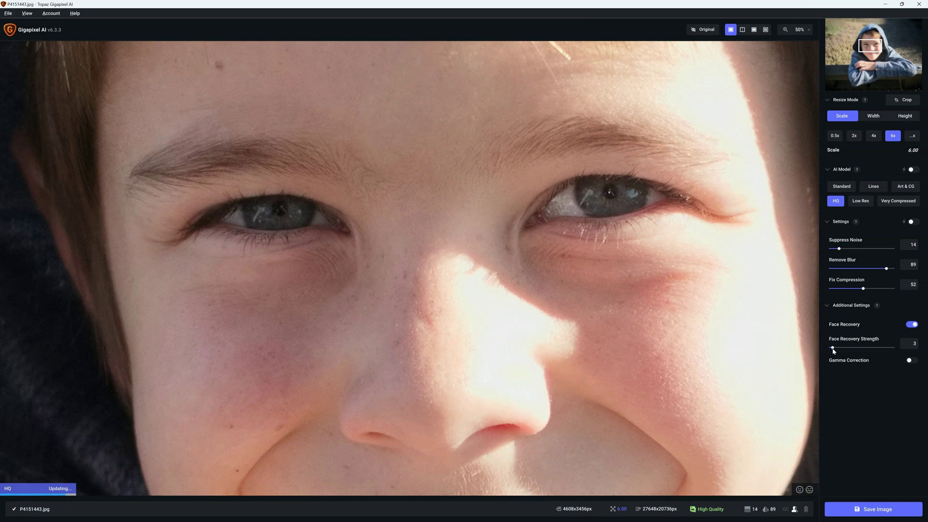
pyautogui.moveTo(833, 352); pyautogui.dragTo(846, 350)
pyautogui.moveTo(846, 350); pyautogui.dragTo(836, 350)
pyautogui.moveTo(836, 350); pyautogui.dragTo(833, 348)
pyautogui.moveTo(834, 349); pyautogui.dragTo(832, 348)
pyautogui.click(742, 31)
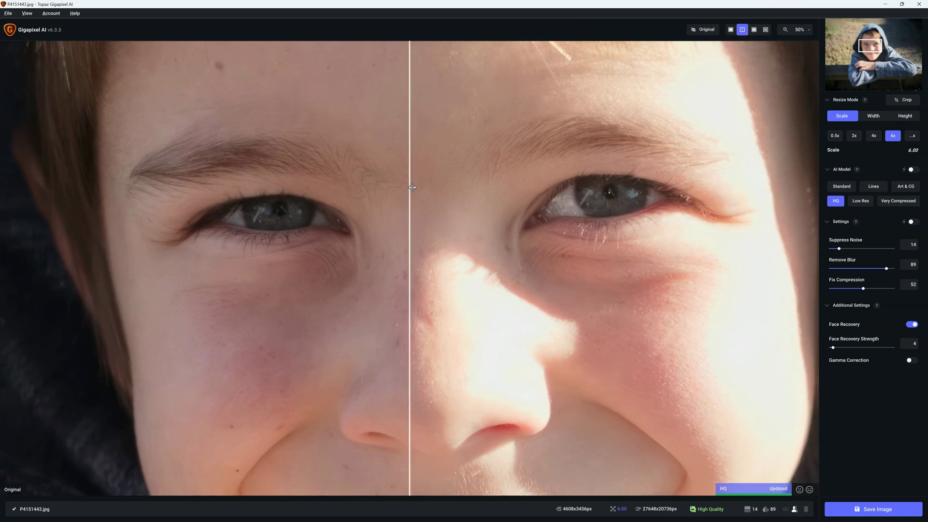
# Sweep the split divider across the face, return to Single View, and open the save dialog
pyautogui.moveTo(412, 187); pyautogui.dragTo(145, 409)
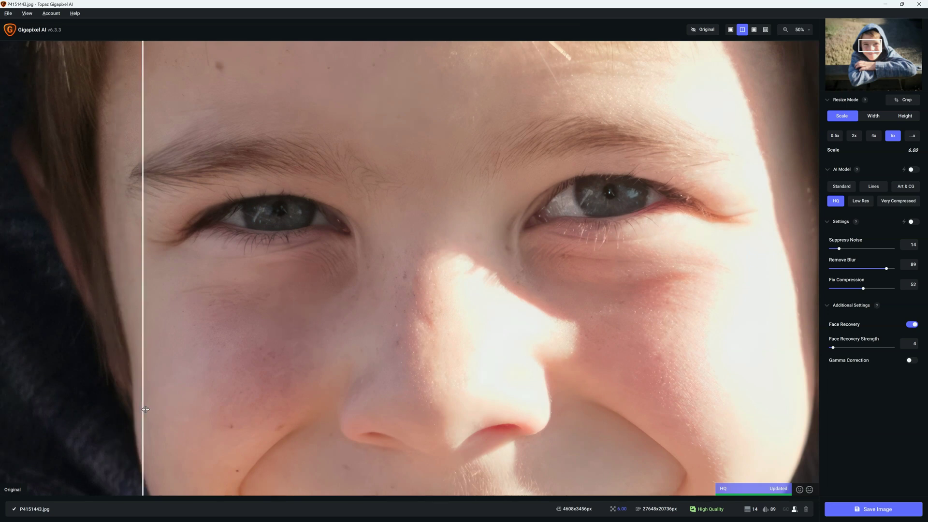
pyautogui.moveTo(146, 410); pyautogui.dragTo(733, 415)
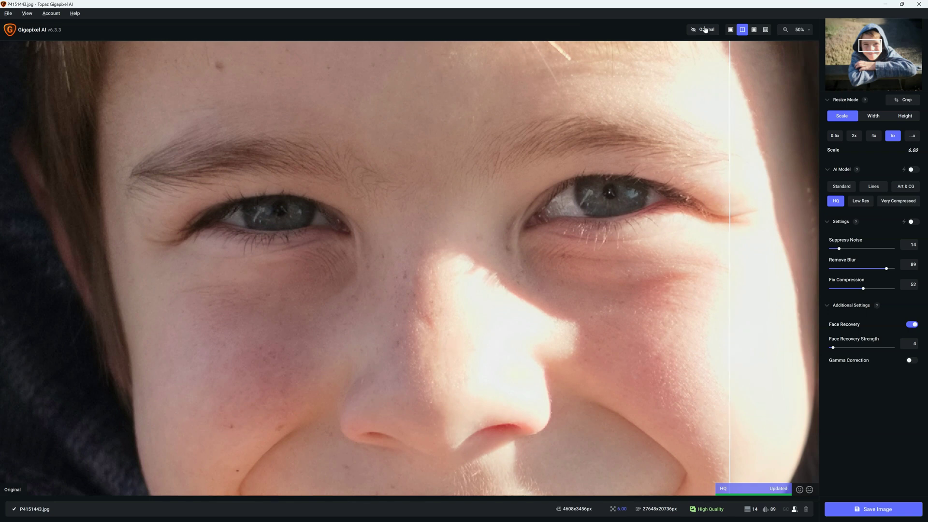
pyautogui.click(731, 30)
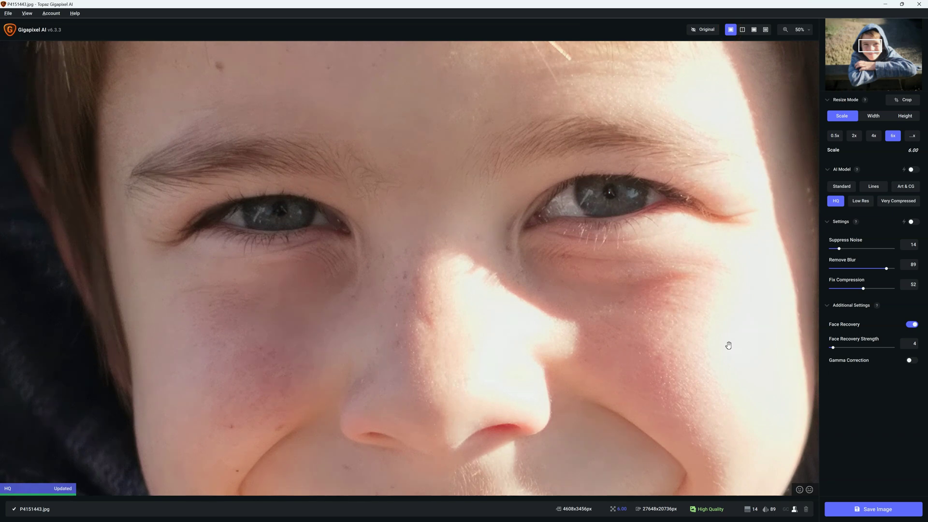
pyautogui.click(885, 510)
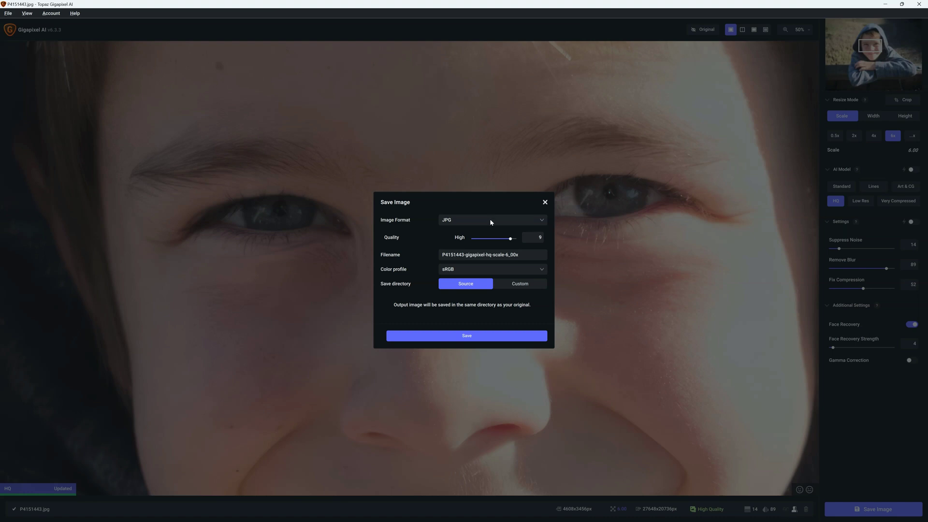
# Save the upscaled portrait as a JPG with the sRGB colour profile in the source folder
pyautogui.click(490, 221)
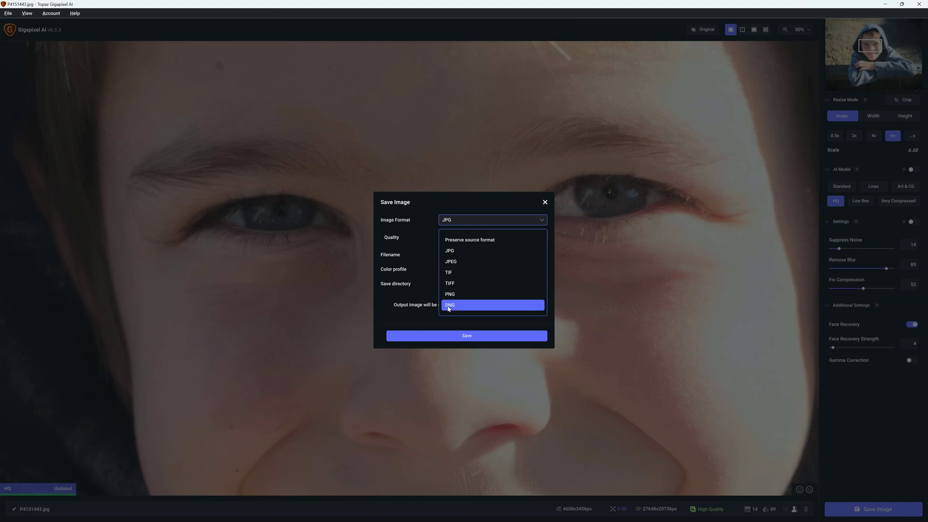
pyautogui.click(462, 252)
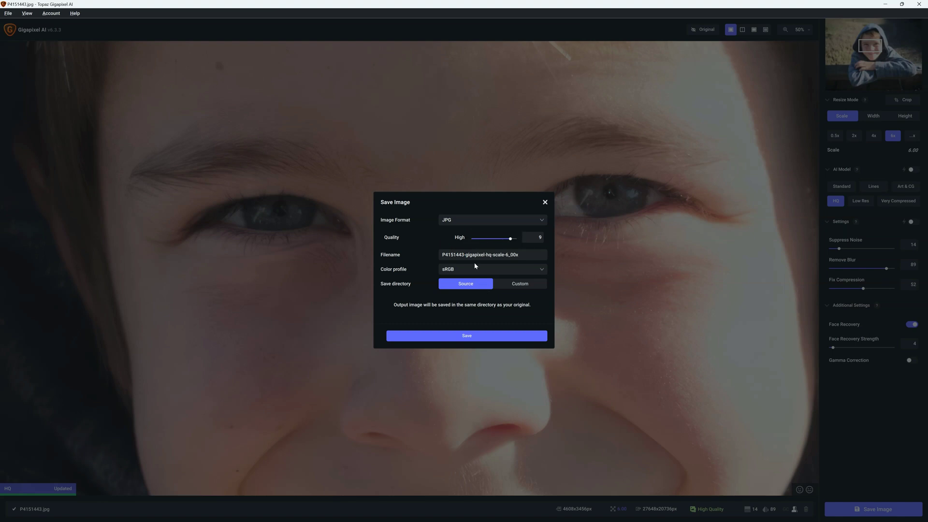
pyautogui.click(528, 251)
pyautogui.click(463, 269)
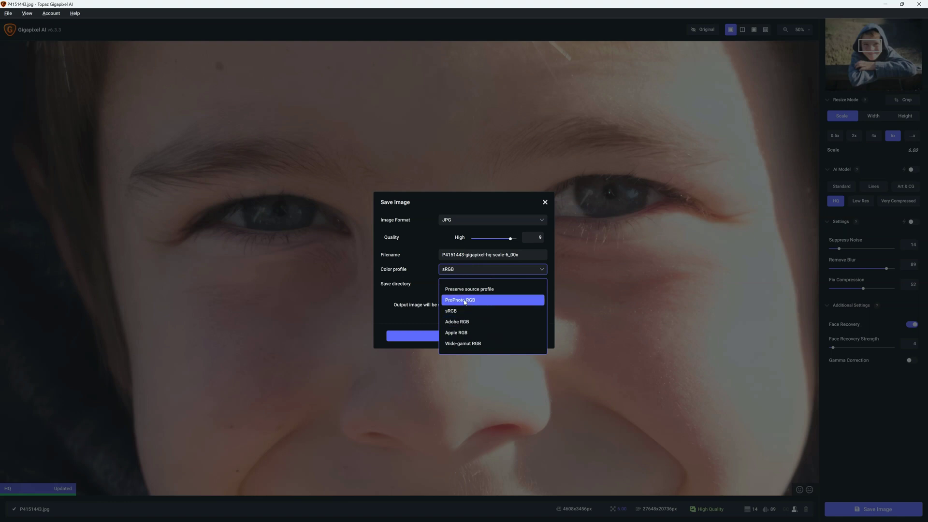
pyautogui.click(406, 285)
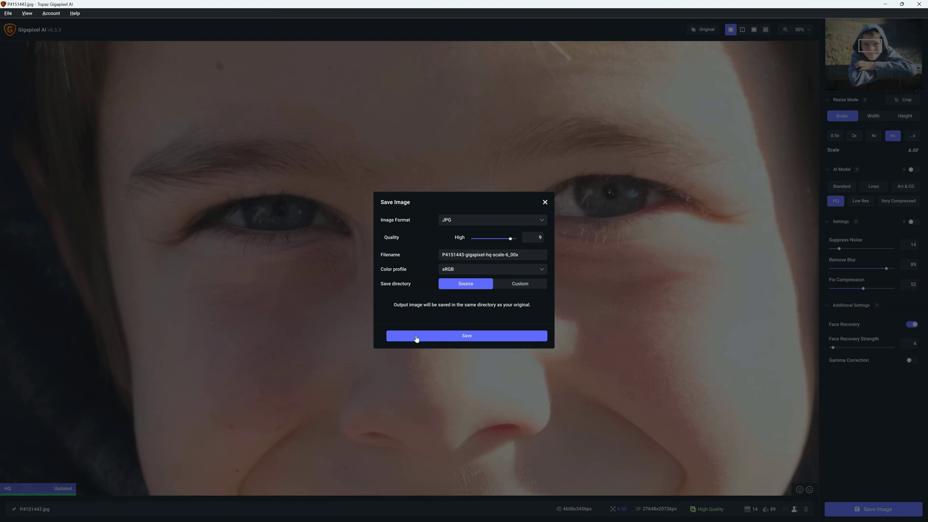
pyautogui.click(466, 337)
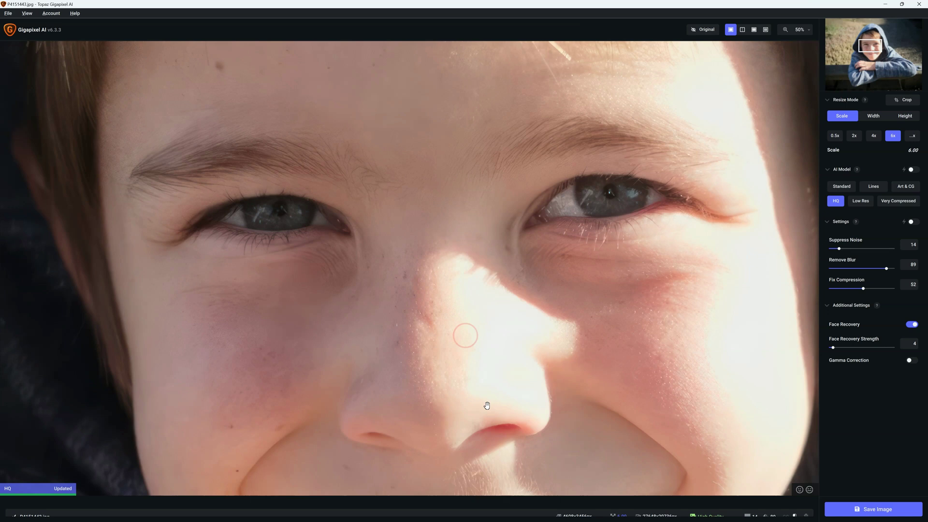